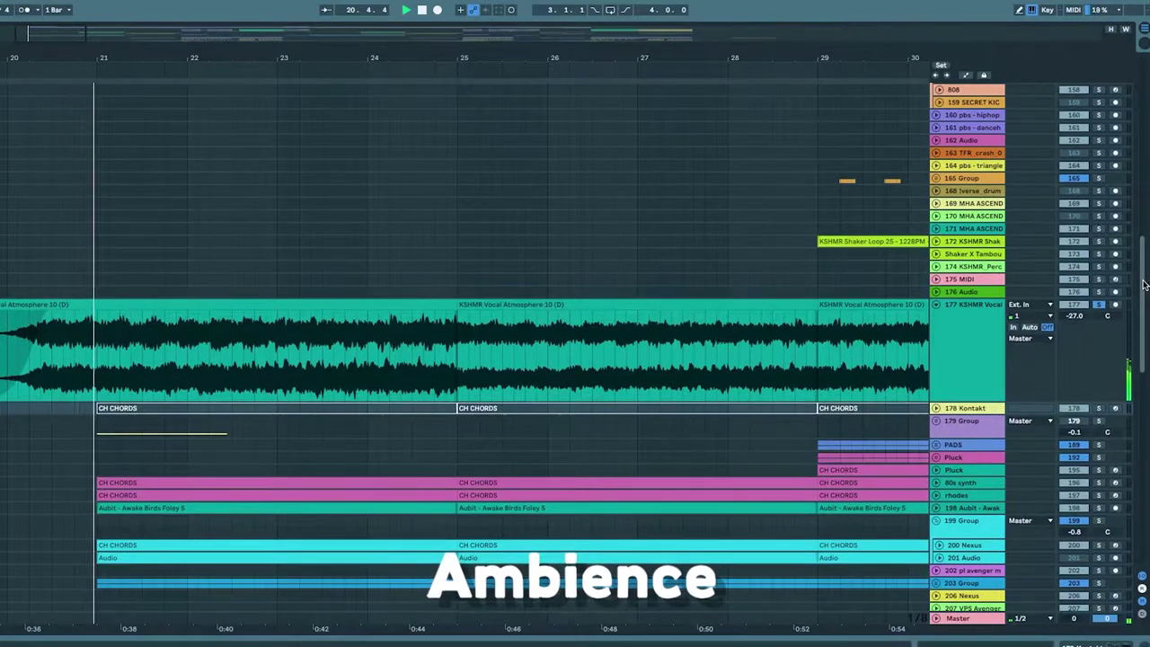
Review the vocal atmosphere section and play the pluck and pad layers from bar 29
drag(1144, 284, 1144, 459)
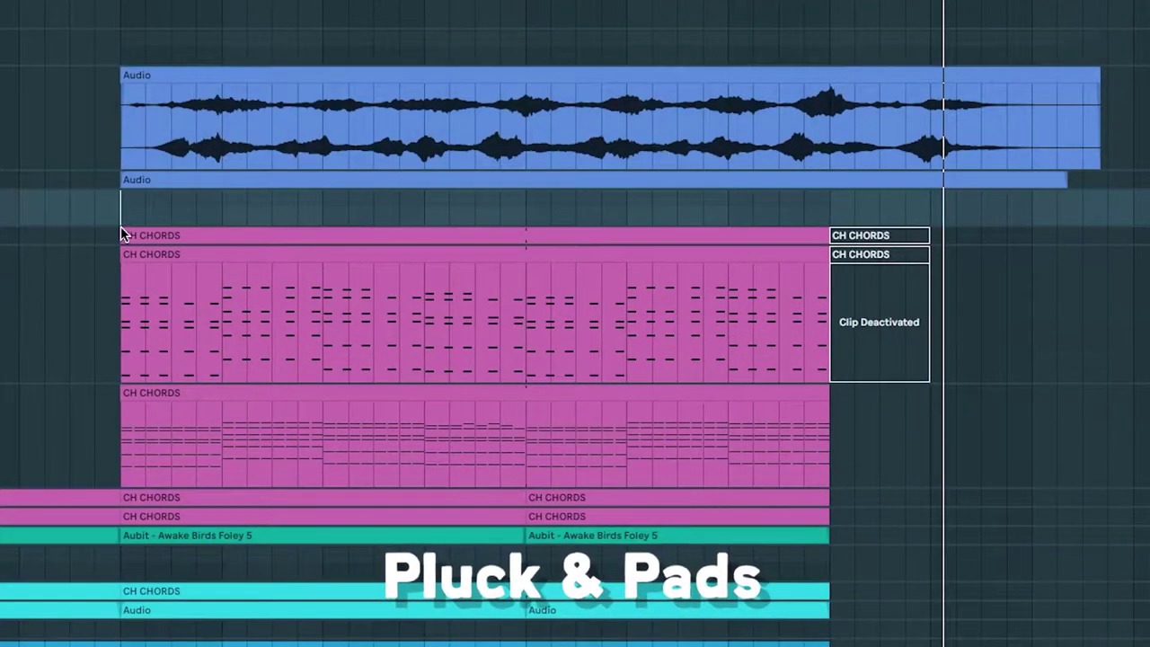
key(space)
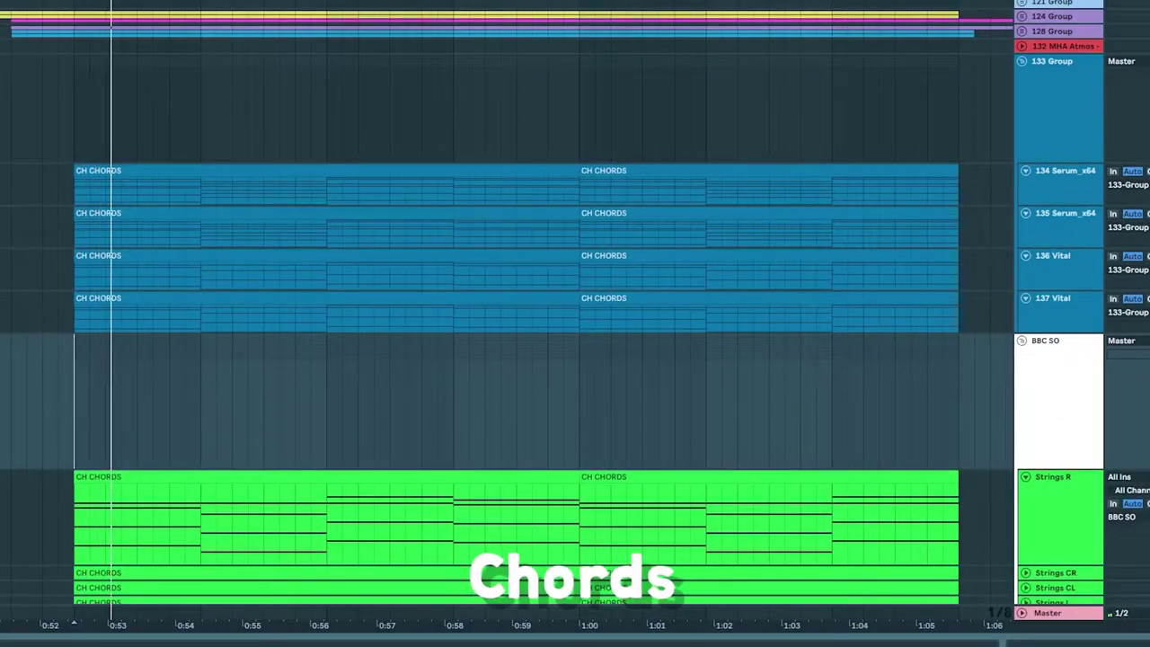
Look over the Serum, Vital and BBC SO chord layers of the first break during playback
scroll(543, 324, down, 3)
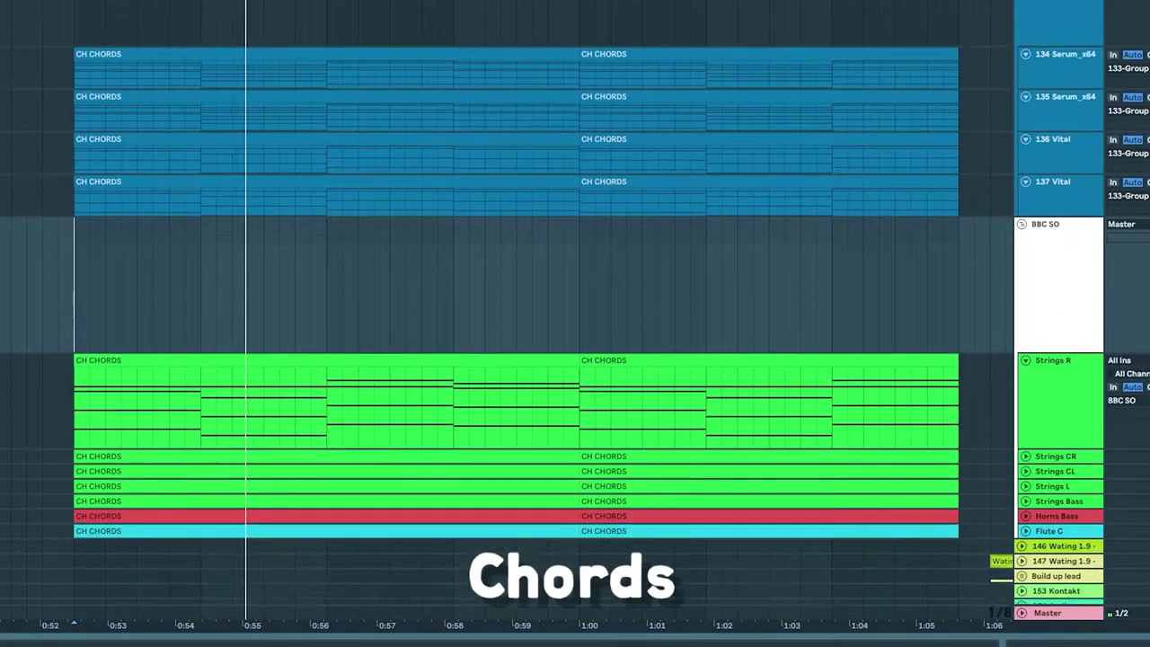
scroll(543, 305, up, 2)
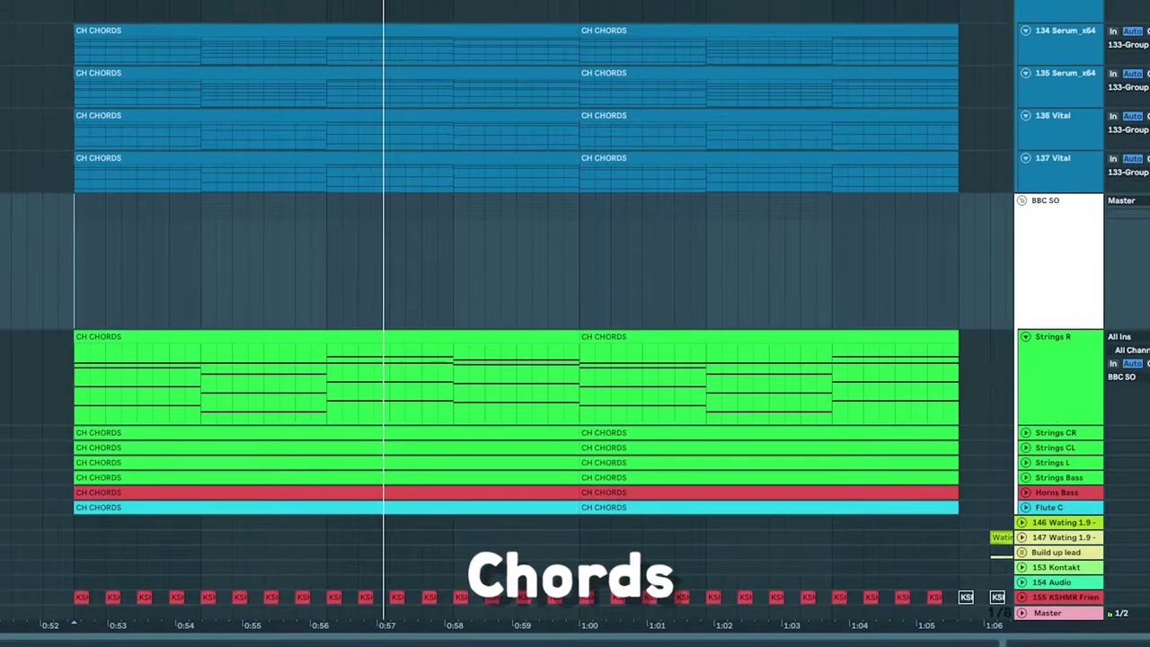
scroll(543, 306, up, 1)
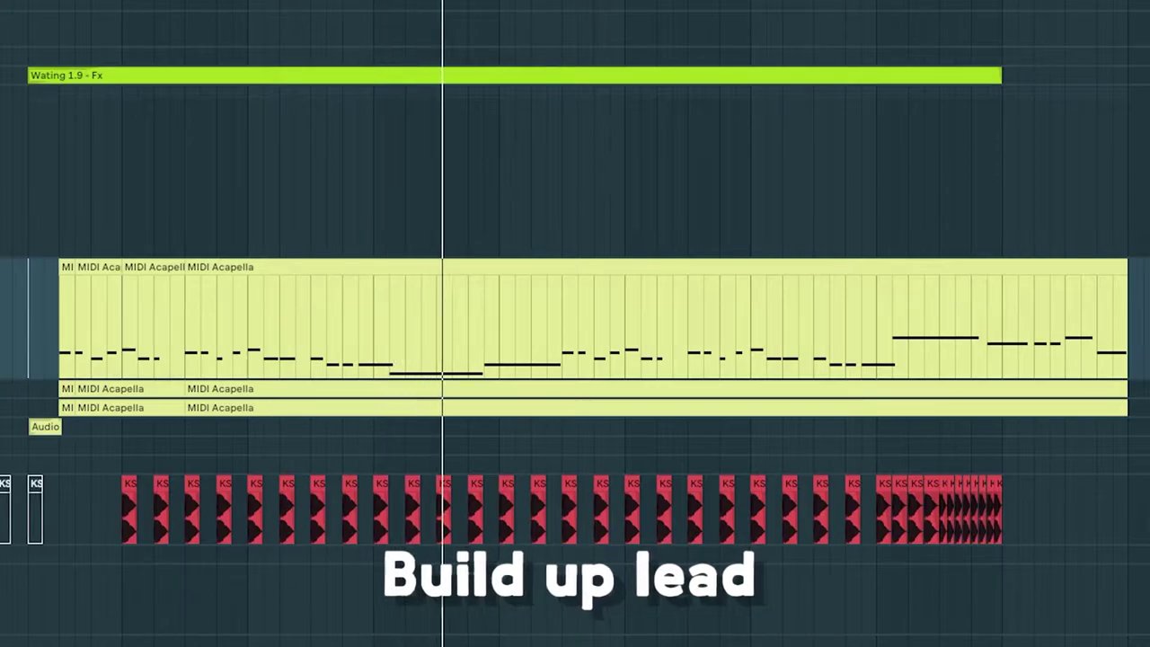
Examine the tracks surrounding the Build up lead group in the build-up section during playback
scroll(575, 323, up, 10)
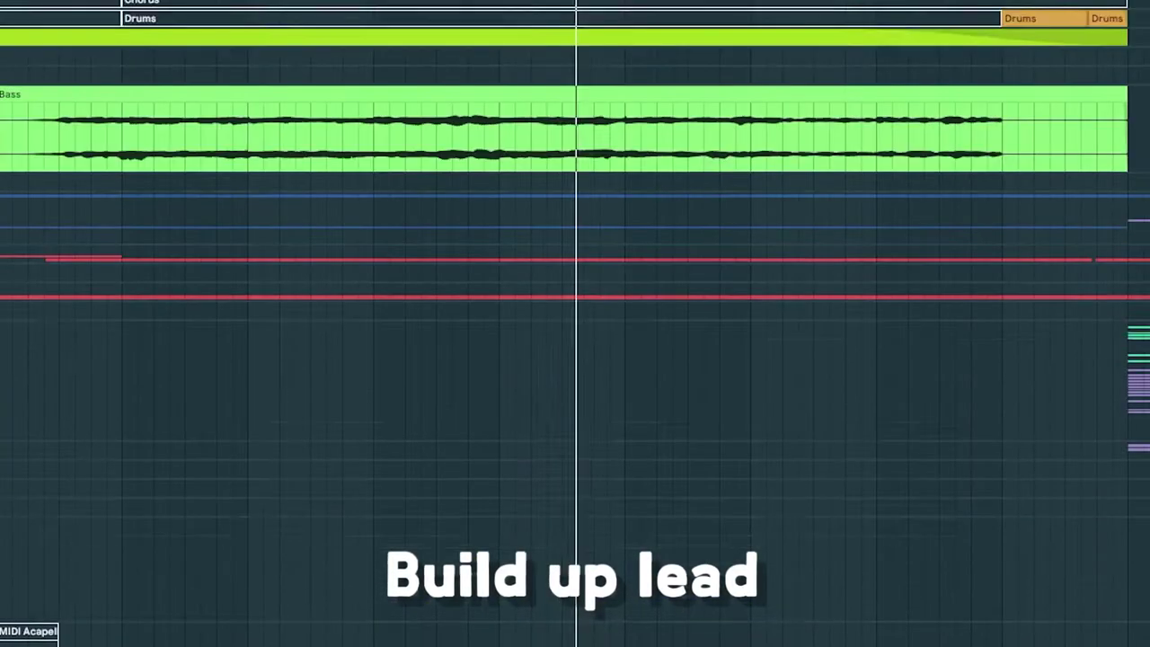
scroll(575, 324, up, 1)
scroll(575, 323, down, 4)
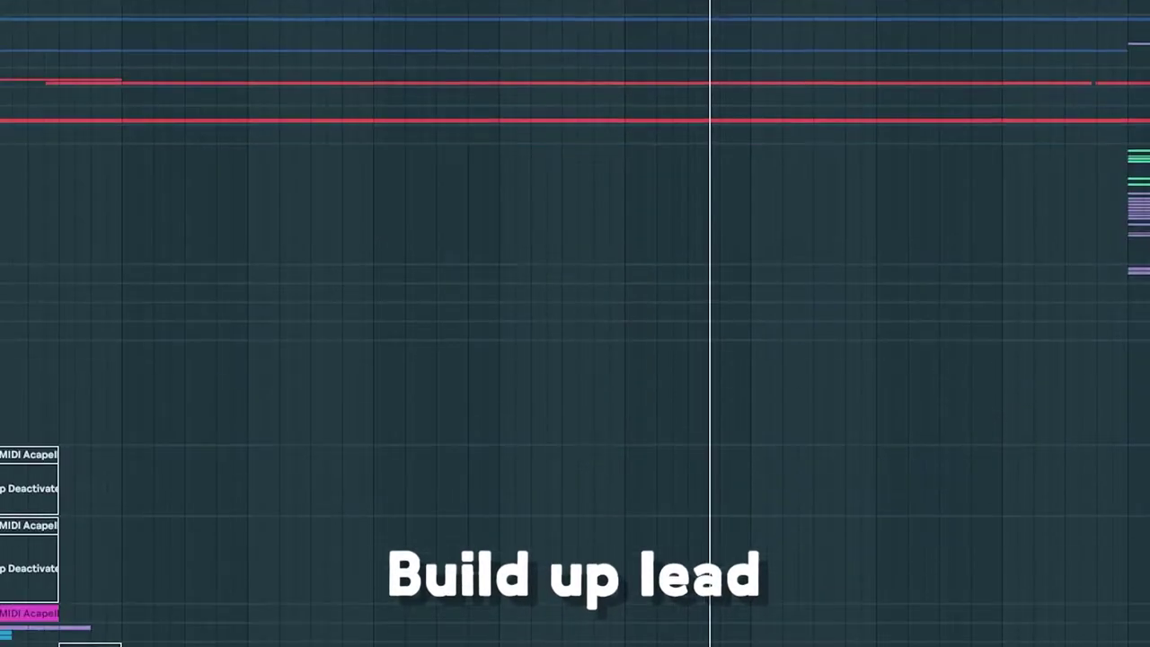
scroll(576, 324, down, 3)
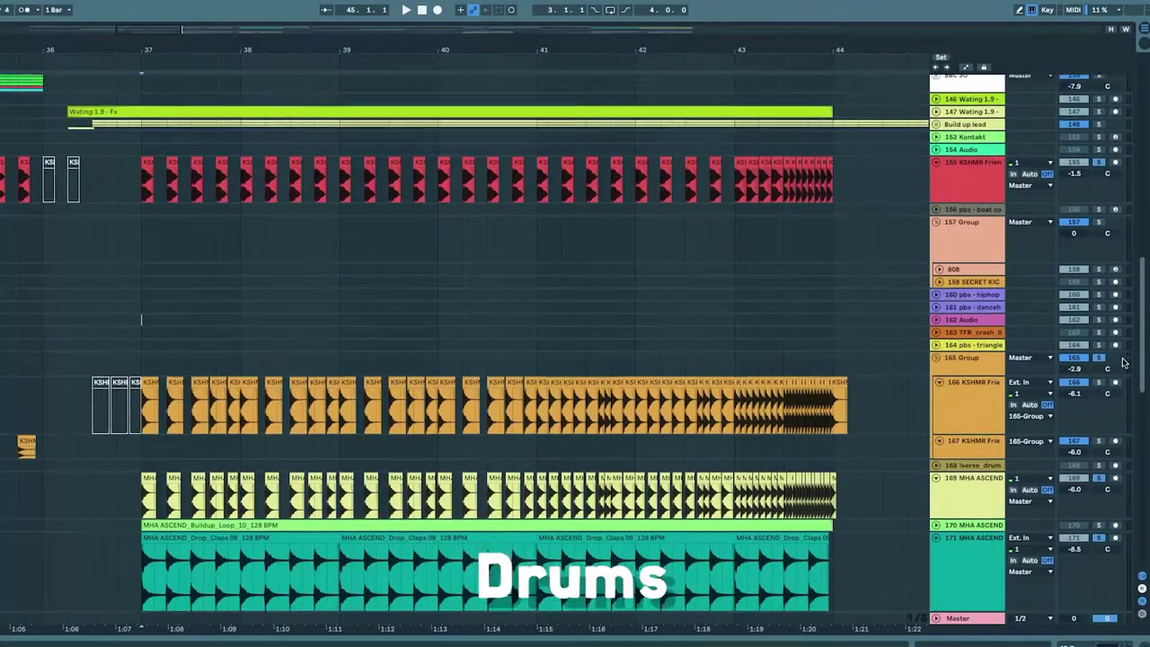
Play the build-up drum layers and effects from bar 37, checking the bounced Drums and Bass tracks as well
scroll(1123, 362, down, 2)
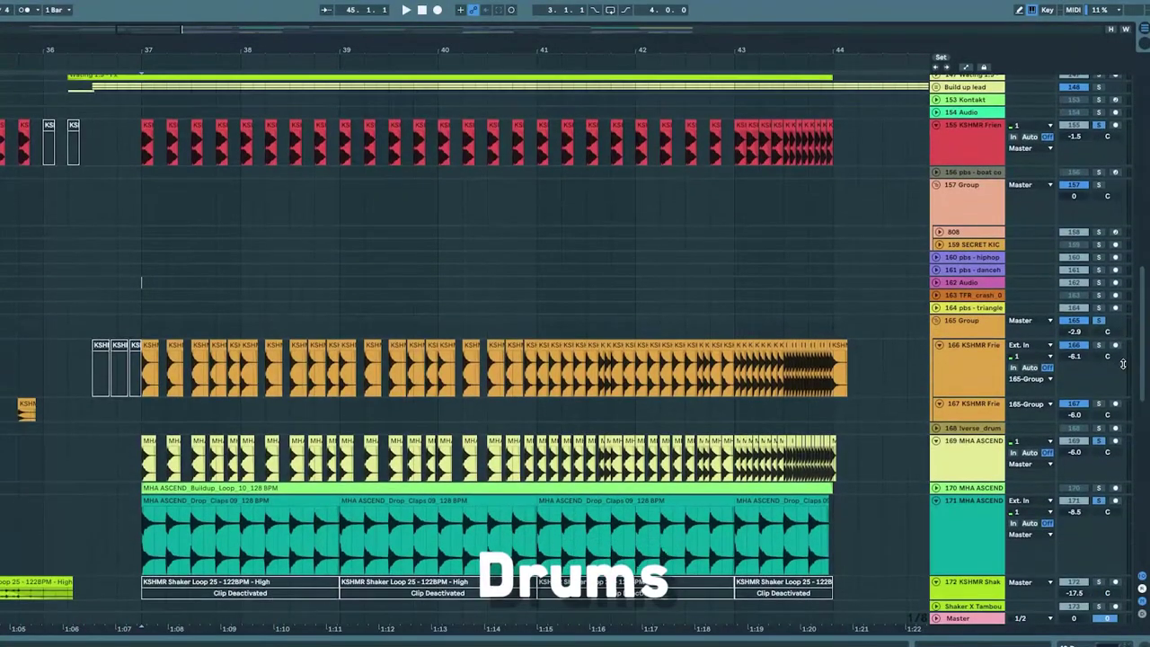
key(space)
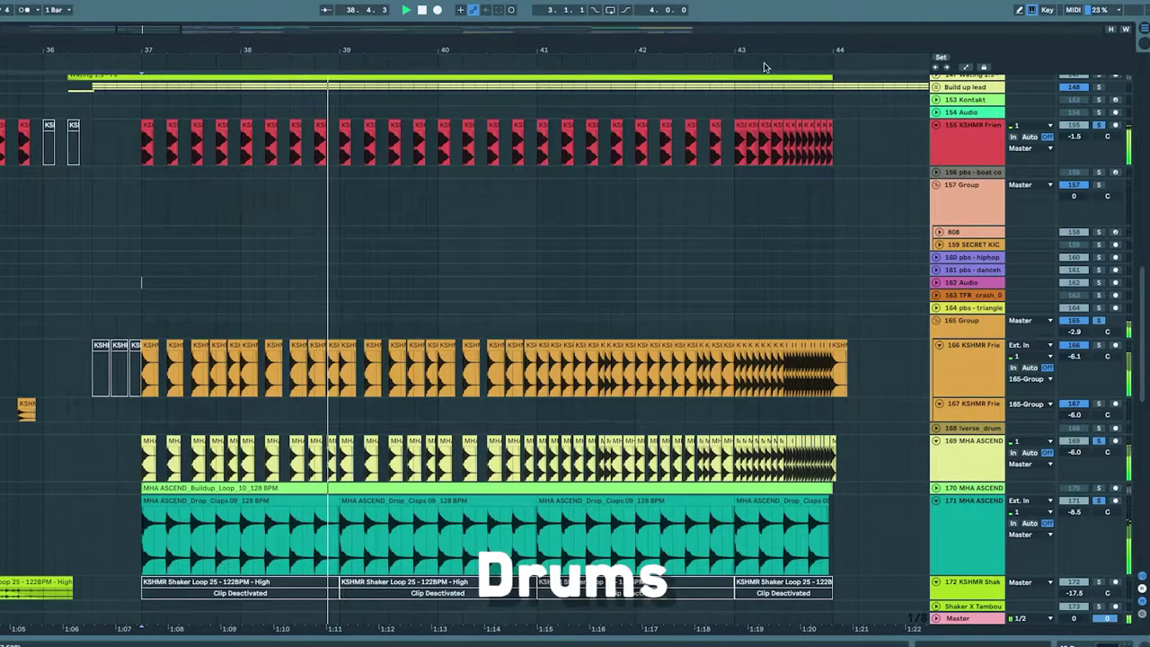
drag(757, 50, 727, 38)
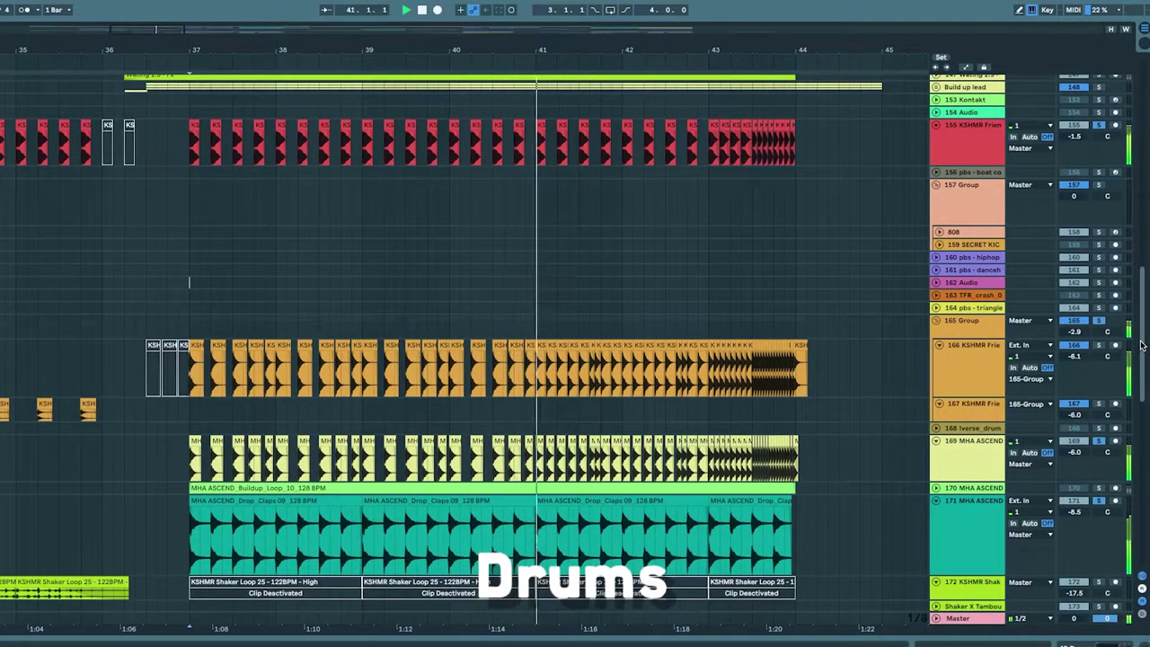
drag(1142, 345, 1142, 163)
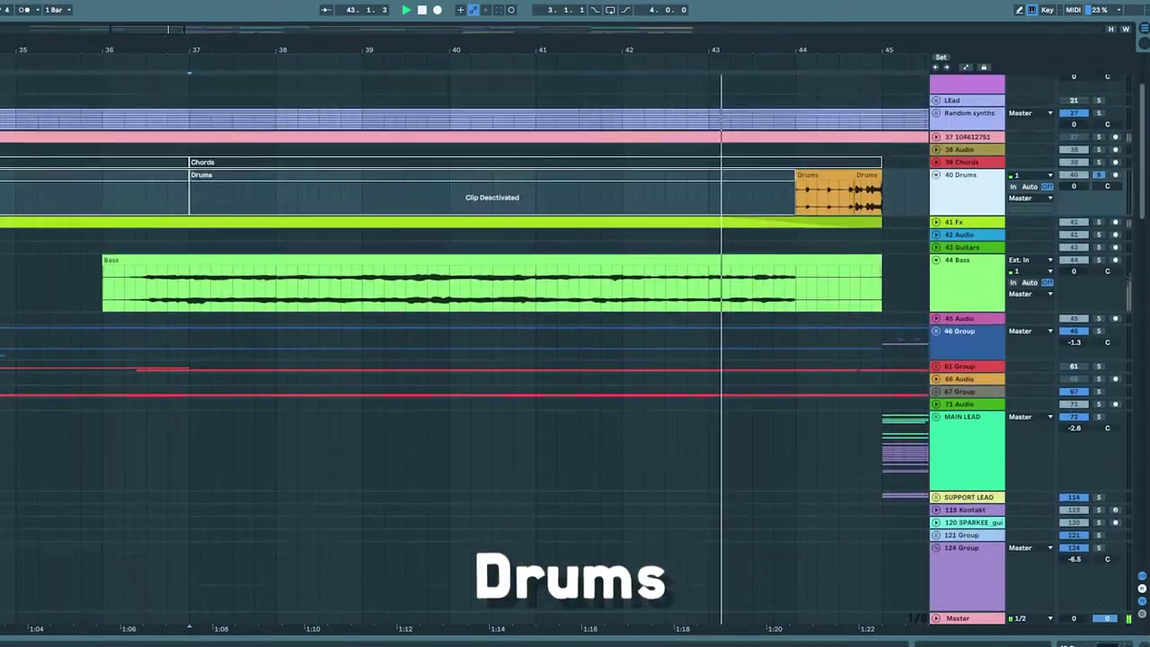
scroll(960, 274, up, 2)
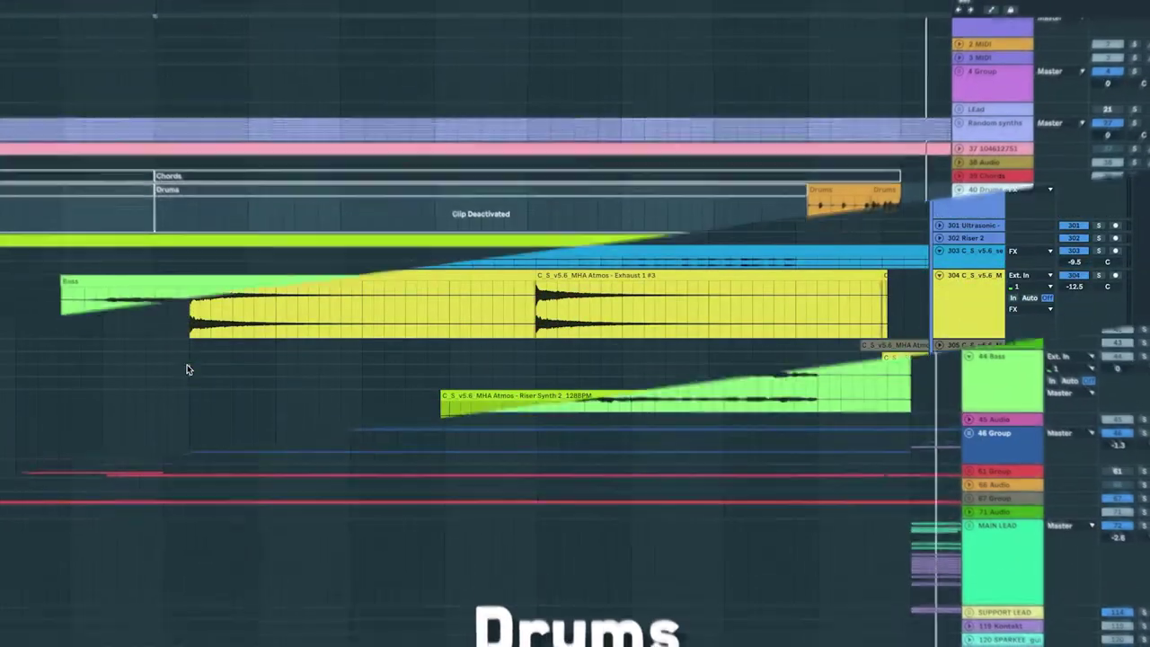
key(space)
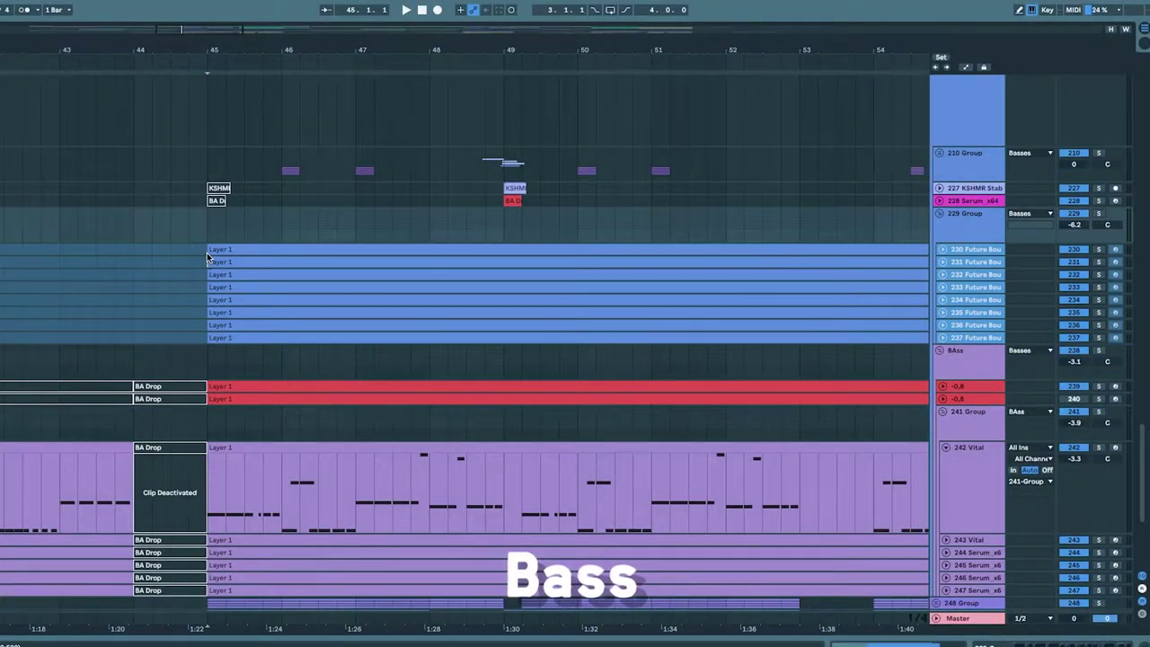
Play the drop's bass layers from bar 45 and its chord layers
key(space)
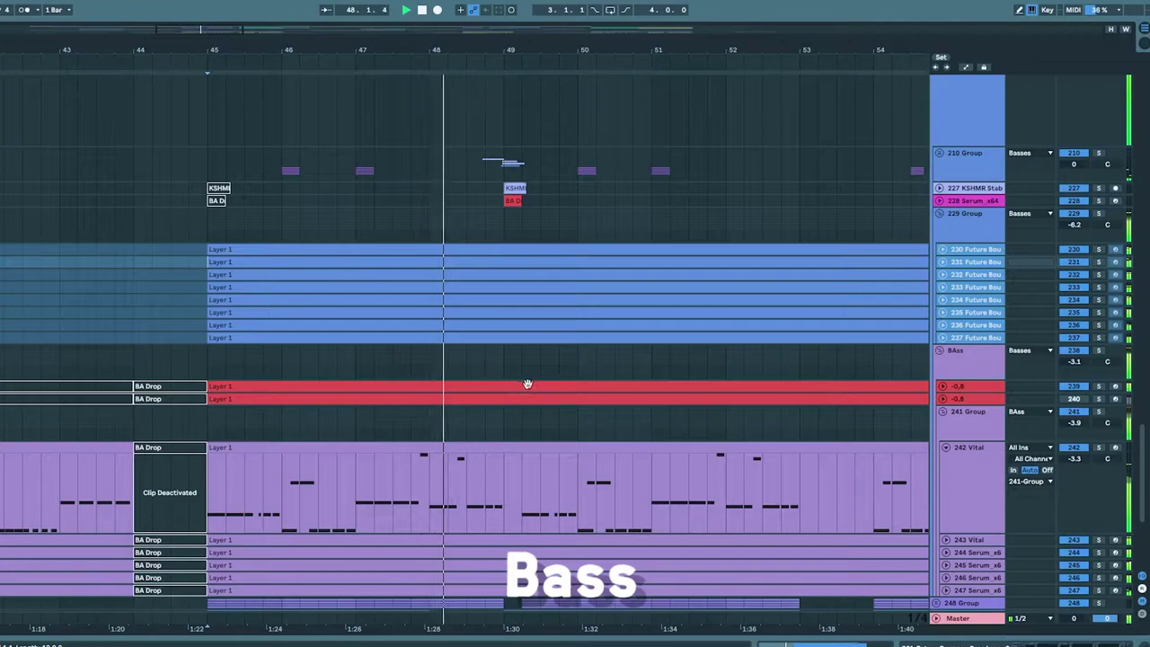
scroll(530, 374, down, 1)
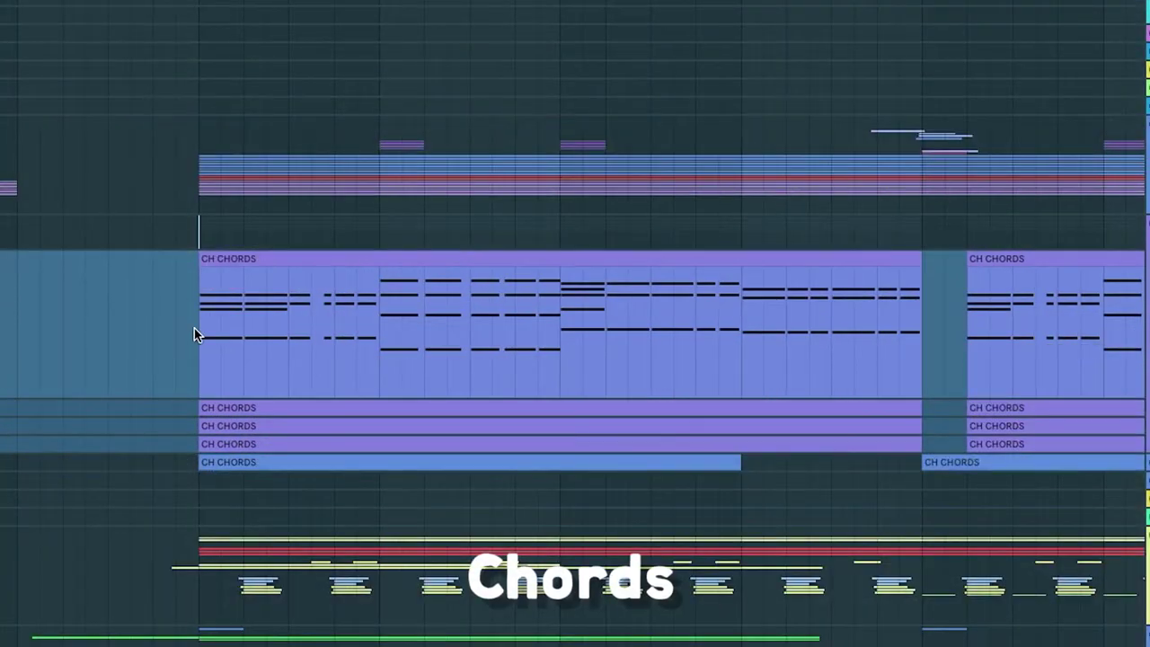
key(space)
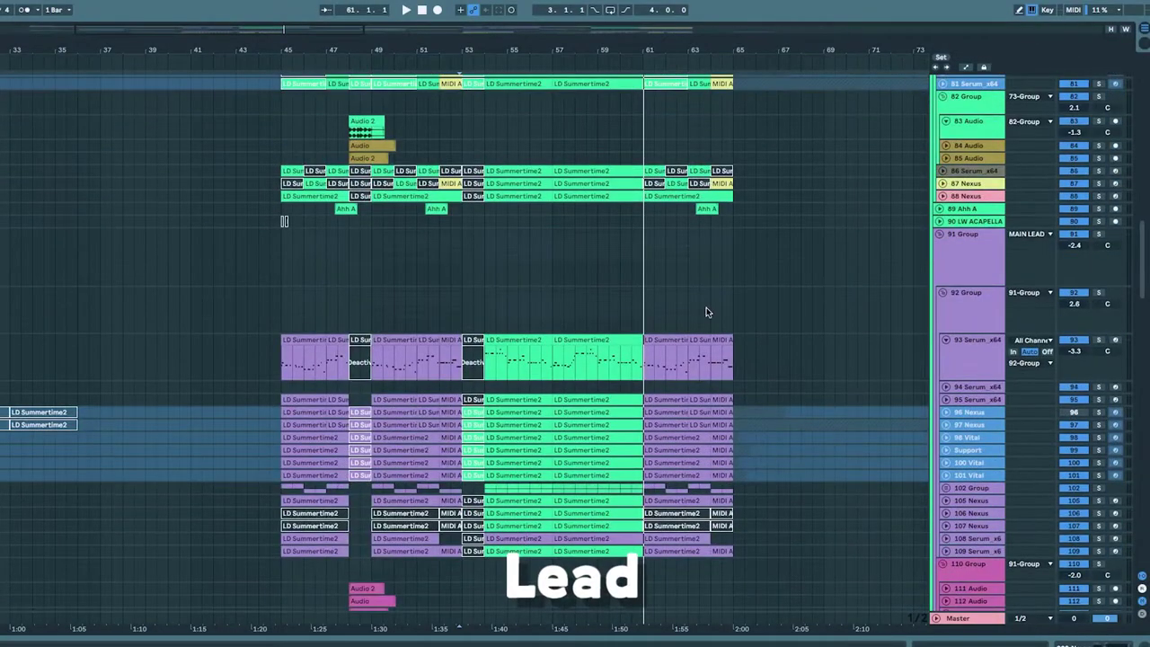
Play the drop's lead layers from bar 45 and review the MAIN LEAD and SUPPORT LEAD groups
click(283, 260)
drag(334, 50, 361, 54)
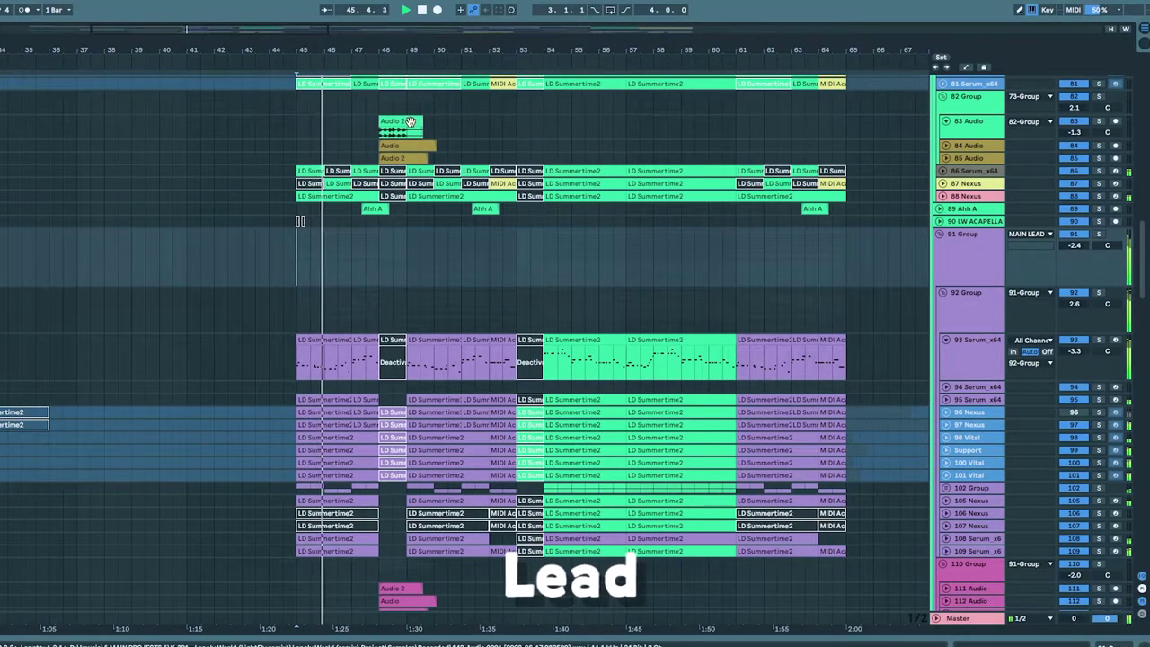
scroll(448, 195, down, 10)
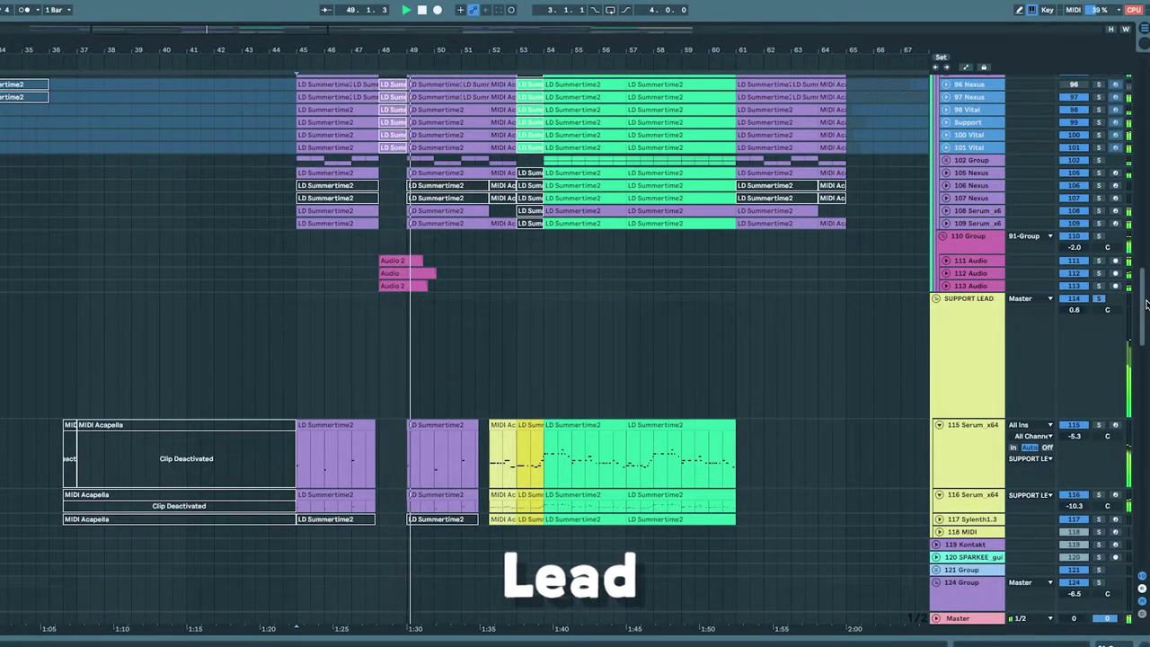
scroll(1147, 304, up, 5)
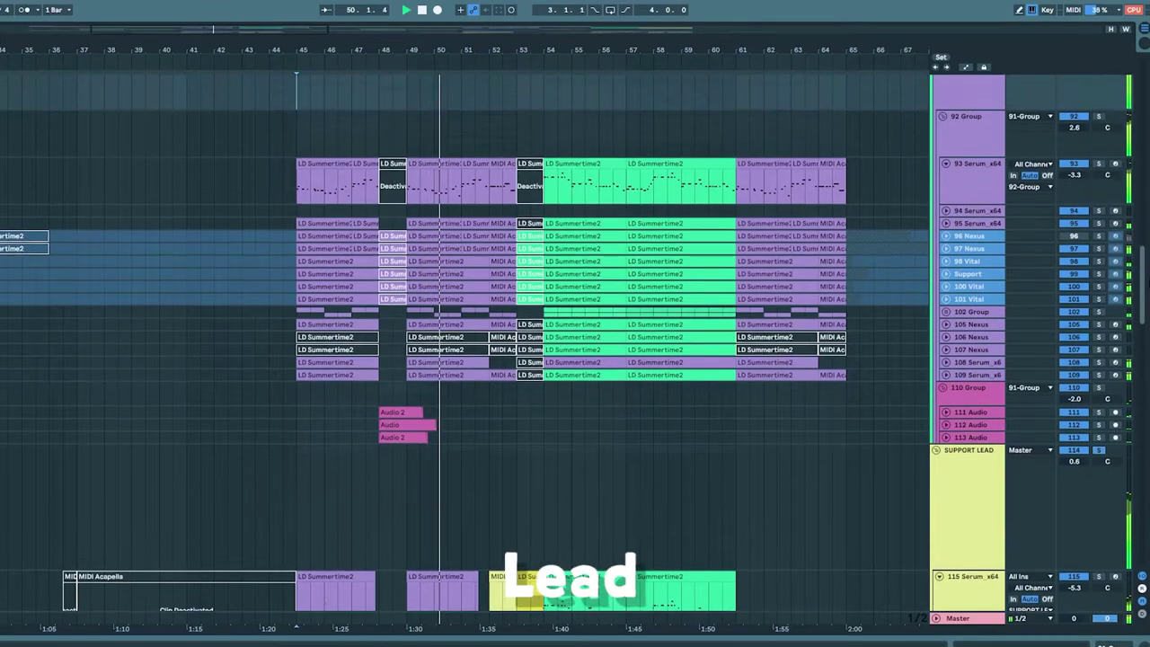
scroll(300, 221, up, 6)
scroll(301, 222, up, 4)
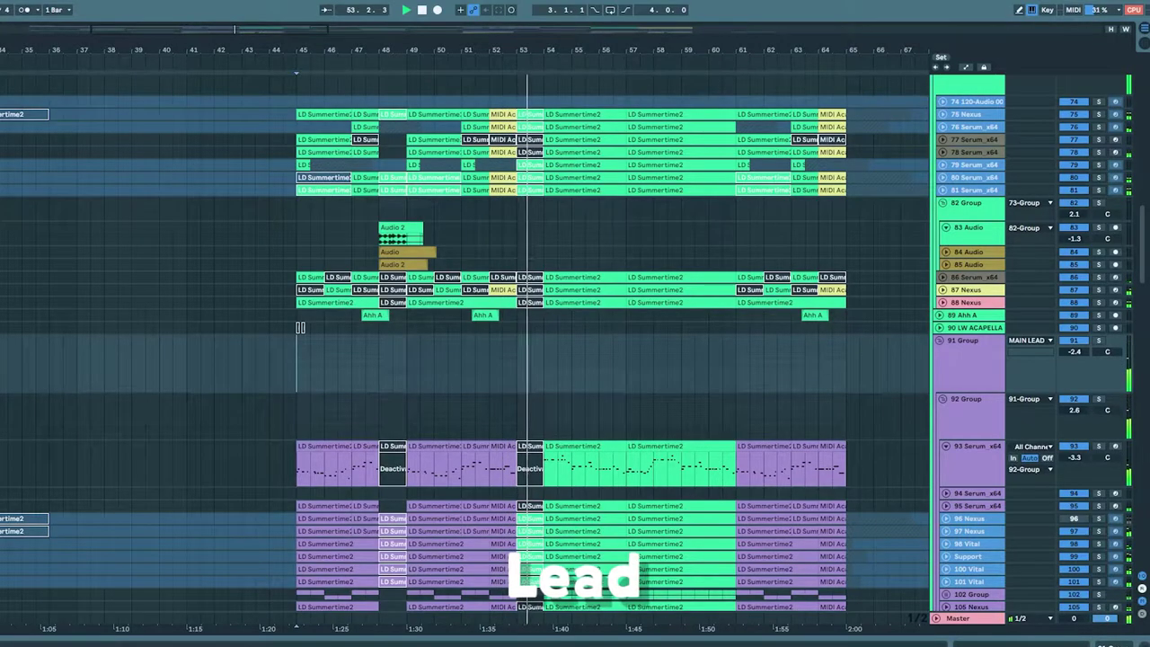
Examine the drop's marimba, Nexus and support lead layers, plus its effects tracks, during playback
scroll(300, 327, down, 7)
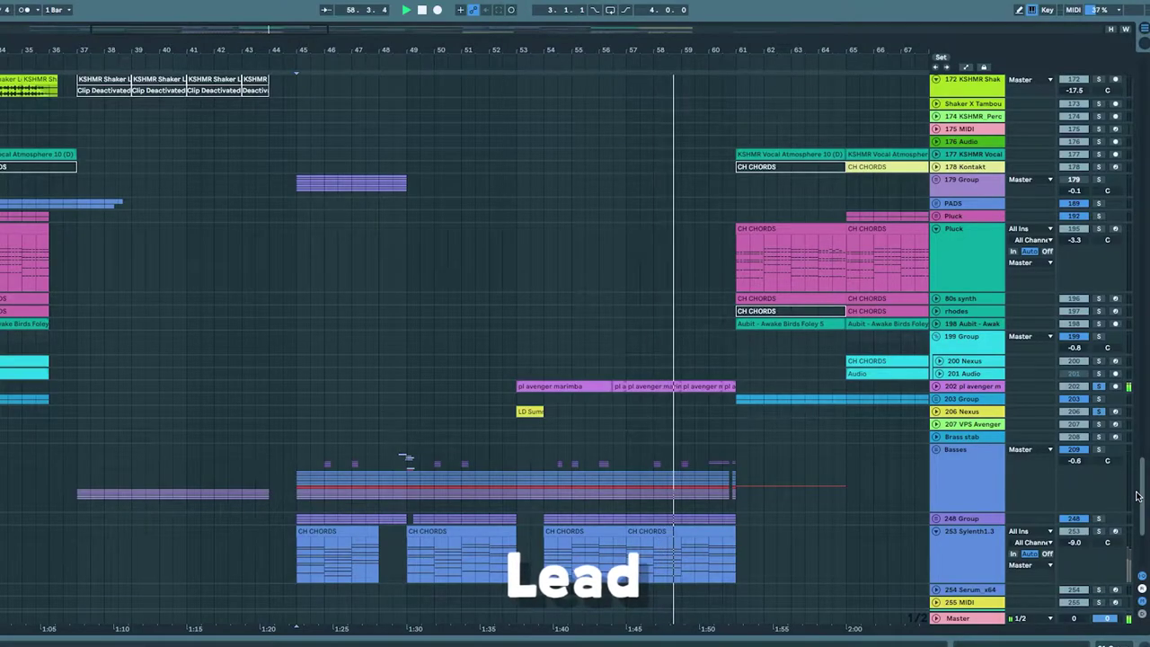
scroll(1137, 494, up, 20)
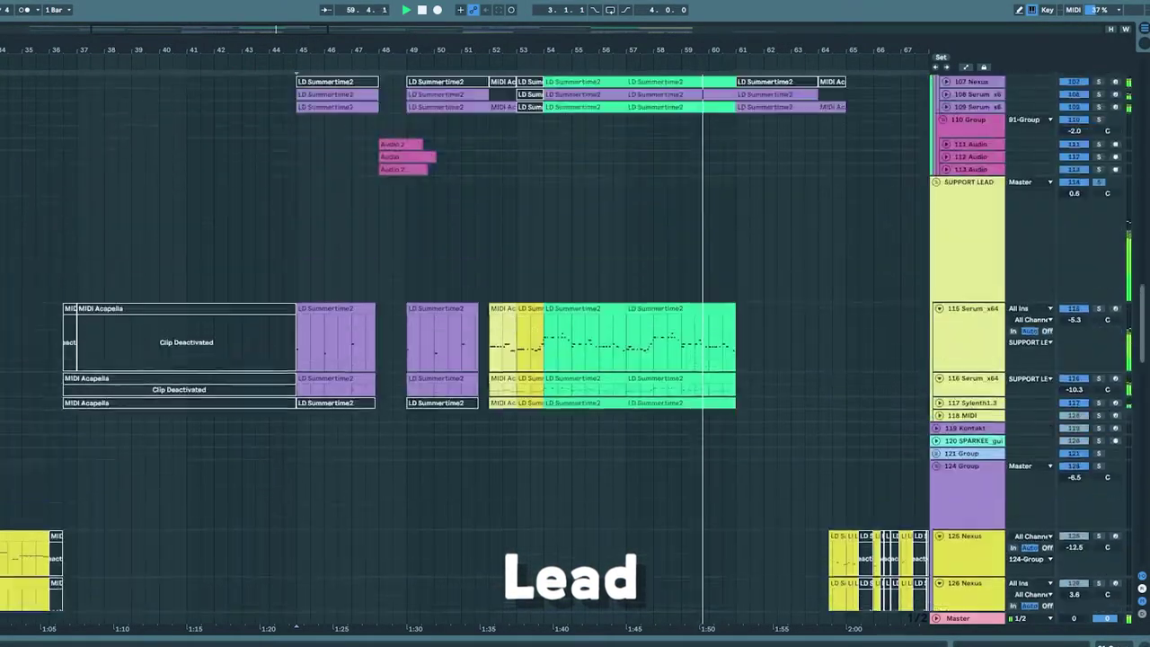
scroll(1137, 494, up, 2)
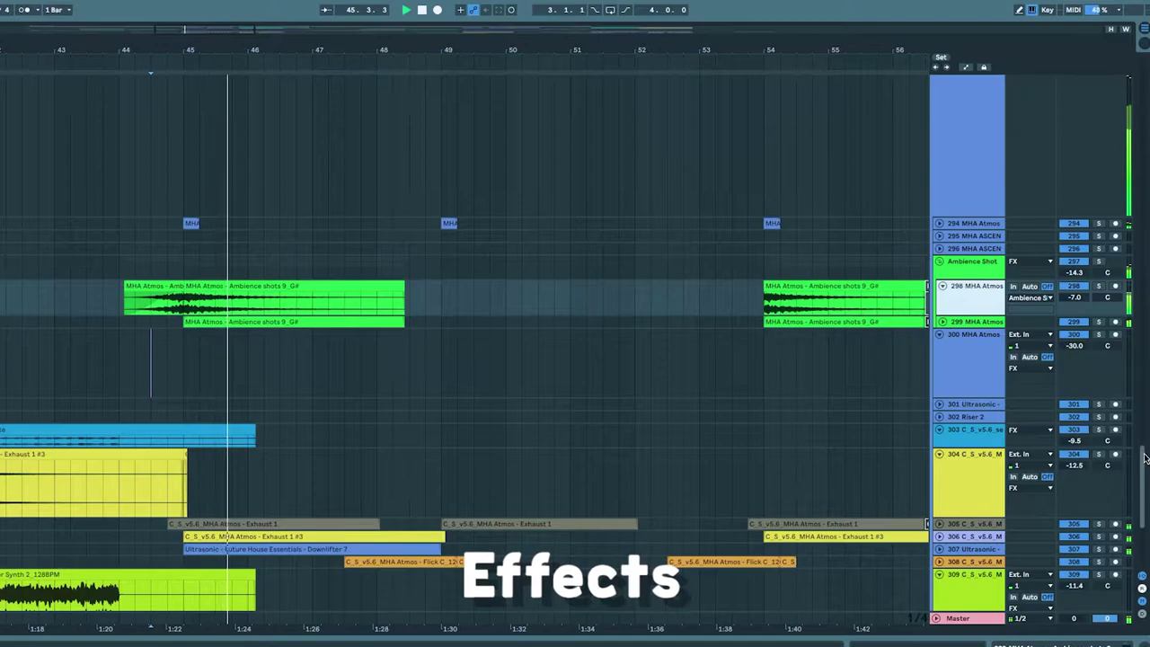
drag(1145, 458, 1146, 472)
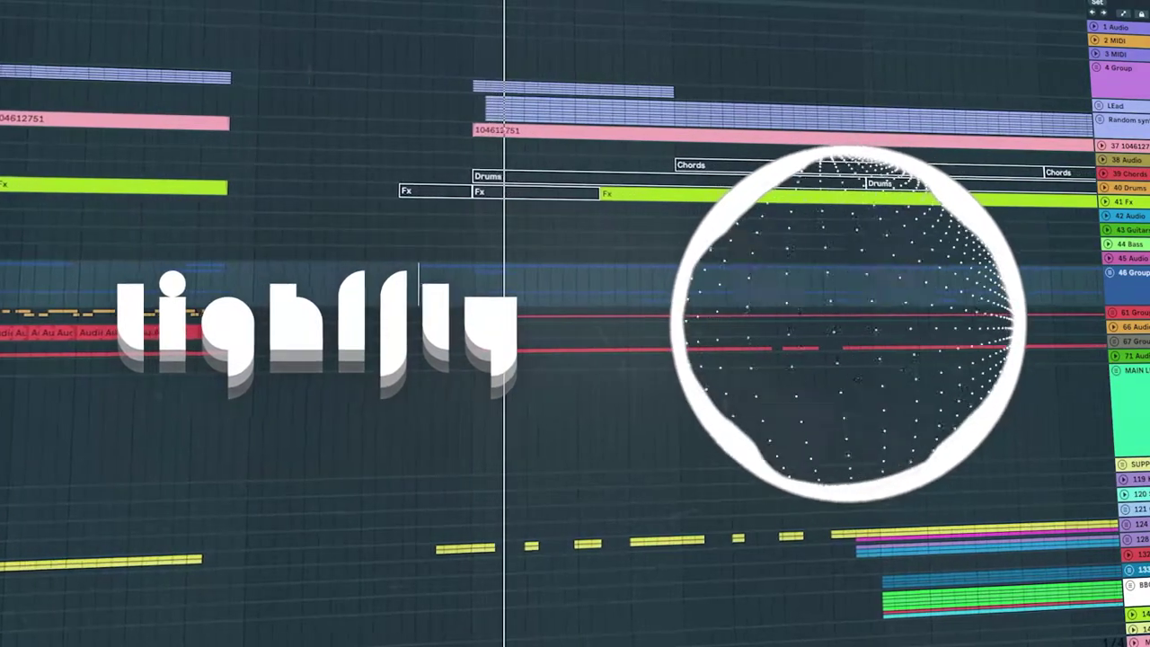
Look over the arrangement's tracks through the break and build-up during full playback
scroll(649, 107, down, 10)
scroll(699, 157, down, 5)
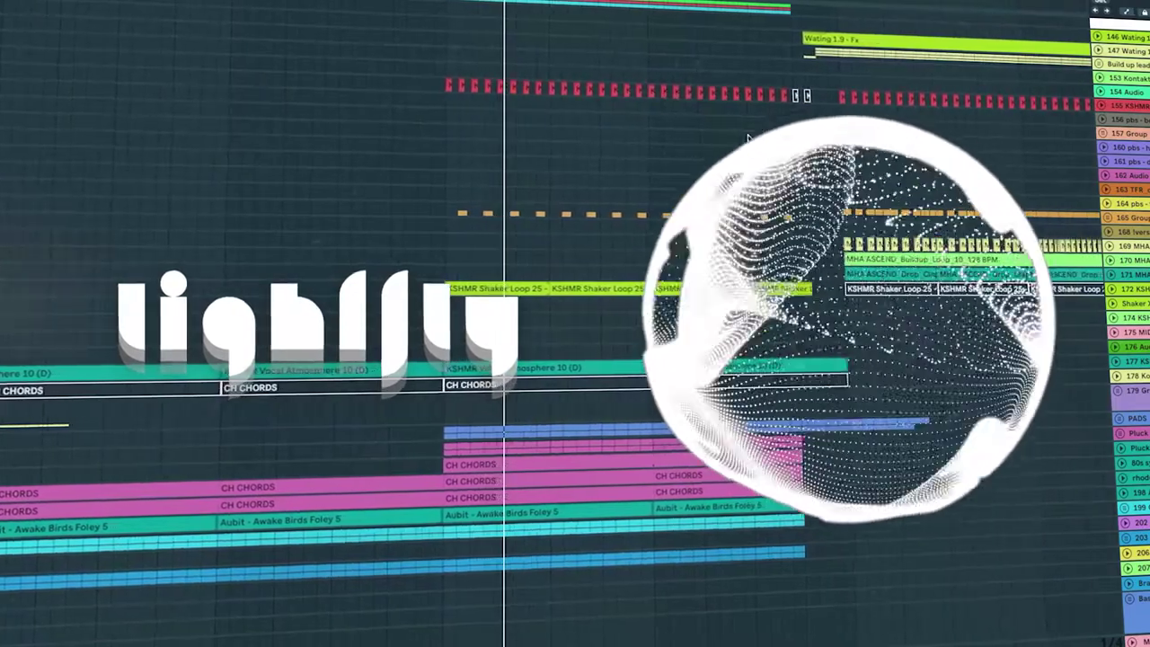
scroll(746, 142, down, 1)
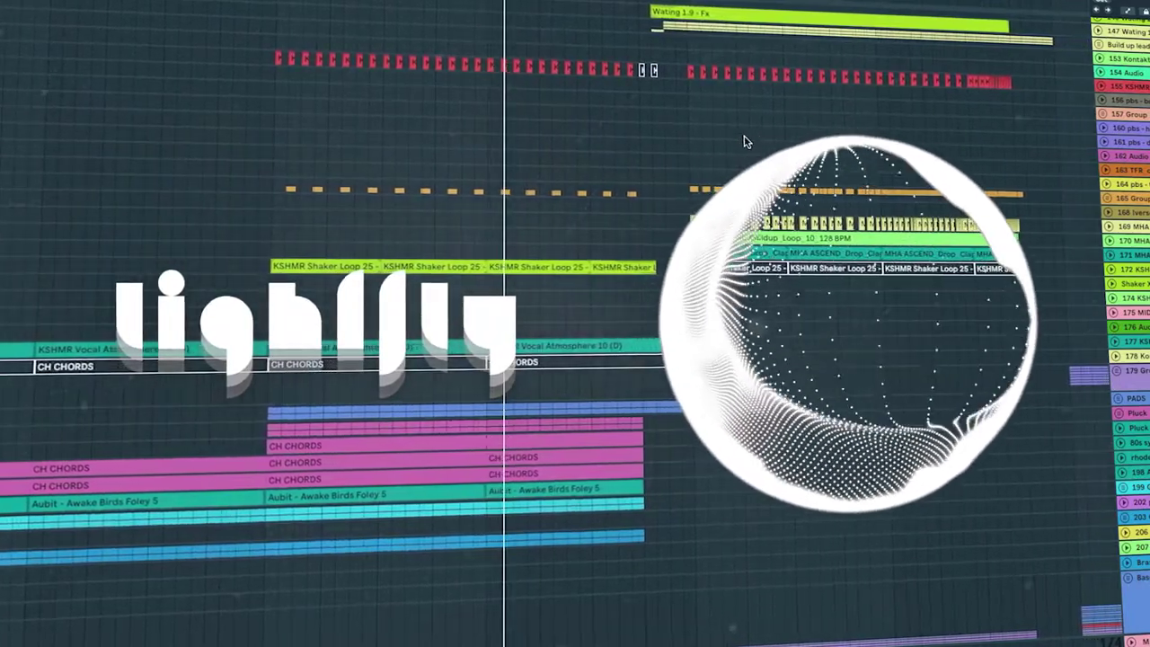
scroll(746, 142, up, 4)
scroll(746, 142, up, 4)
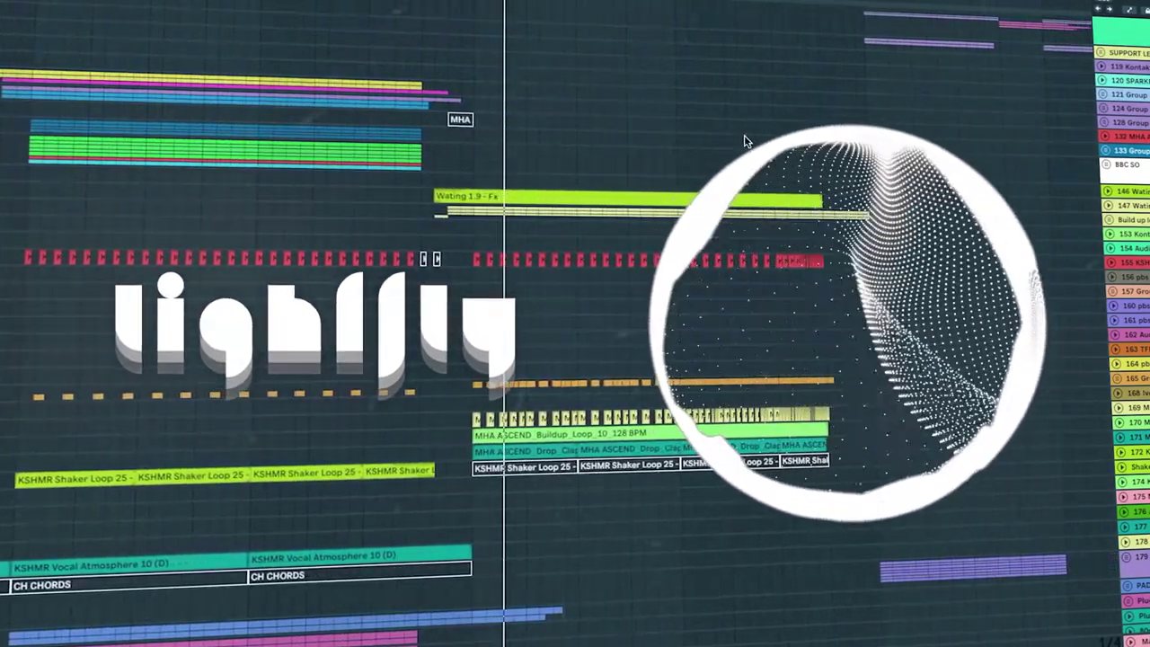
scroll(744, 139, up, 5)
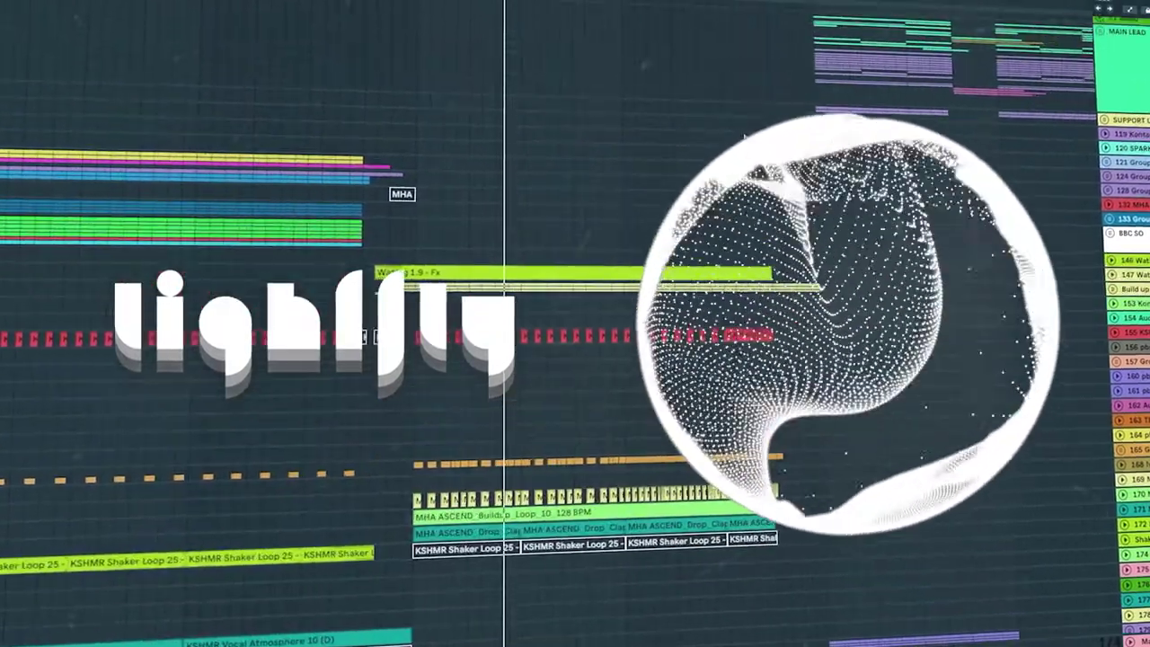
scroll(744, 139, up, 6)
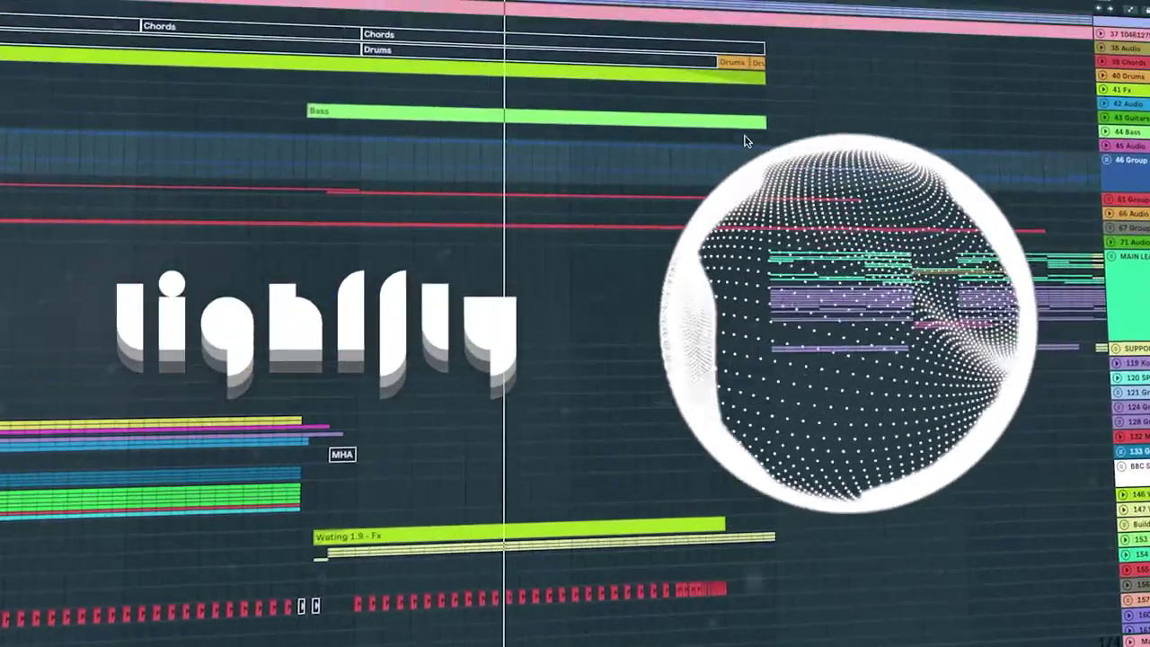
scroll(744, 139, up, 2)
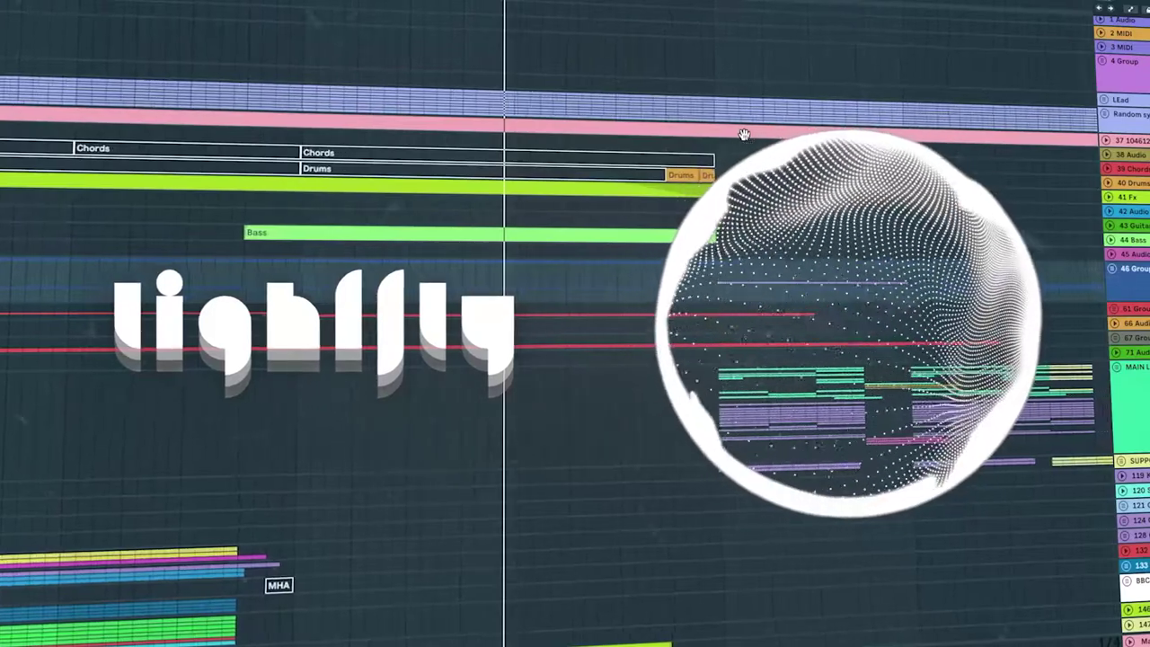
Look over the lead, bass, chord, drum and FX tracks through the drop during full playback
scroll(744, 139, down, 5)
scroll(744, 139, down, 6)
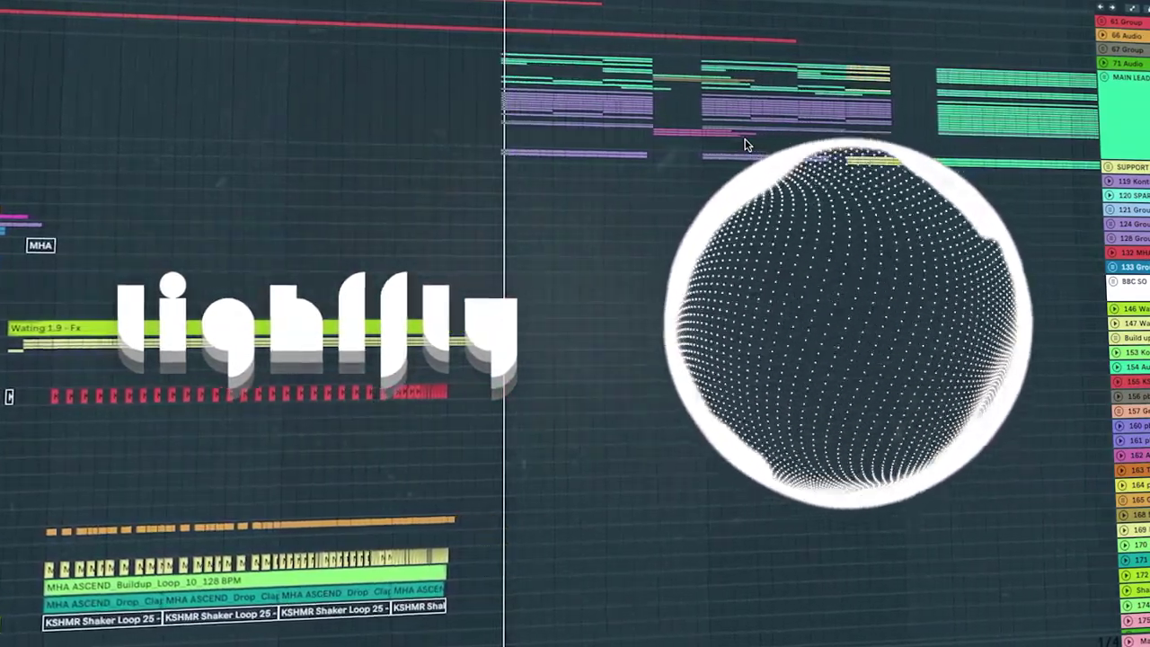
scroll(744, 143, down, 12)
scroll(744, 144, down, 12)
scroll(744, 143, down, 4)
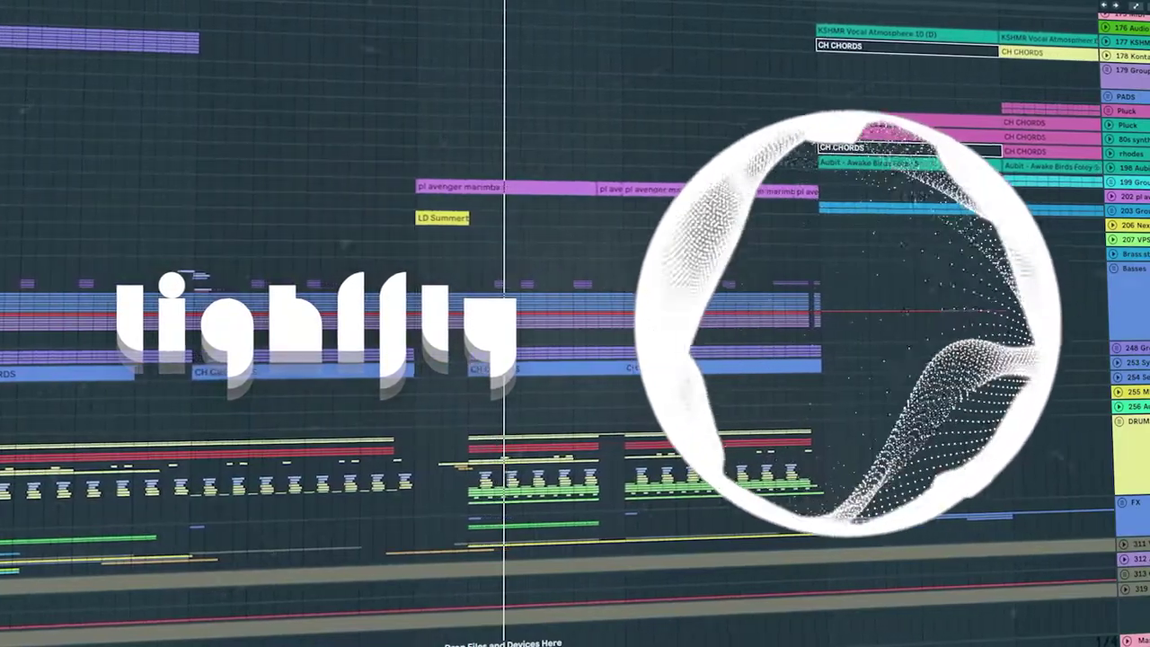
scroll(749, 144, up, 3)
scroll(745, 143, up, 4)
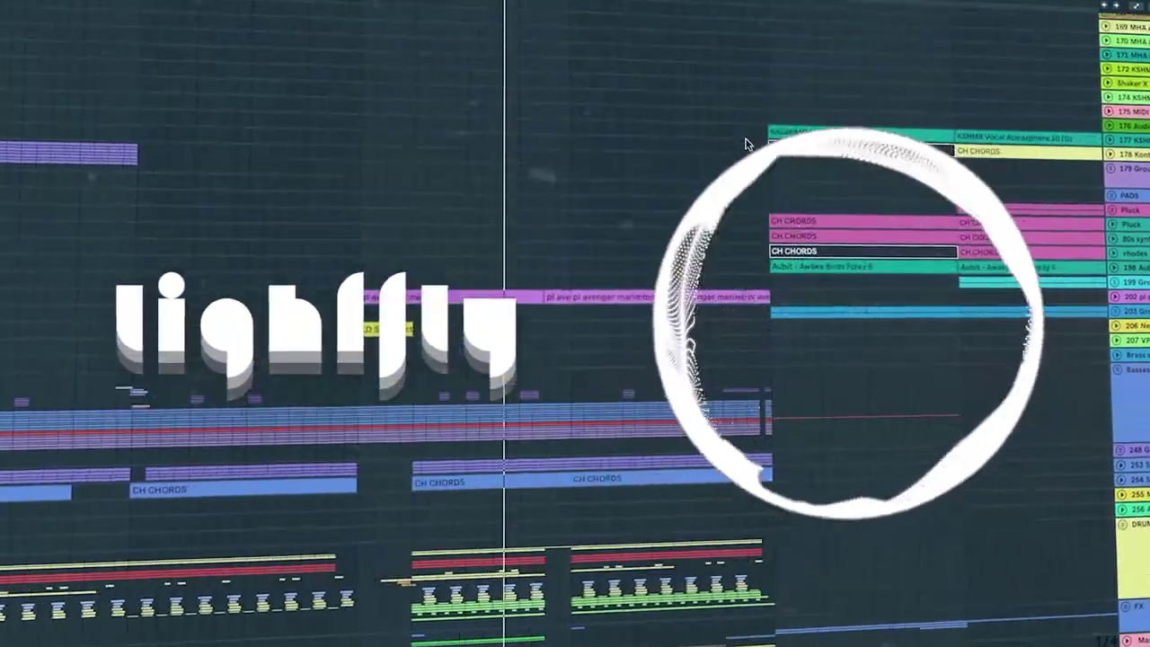